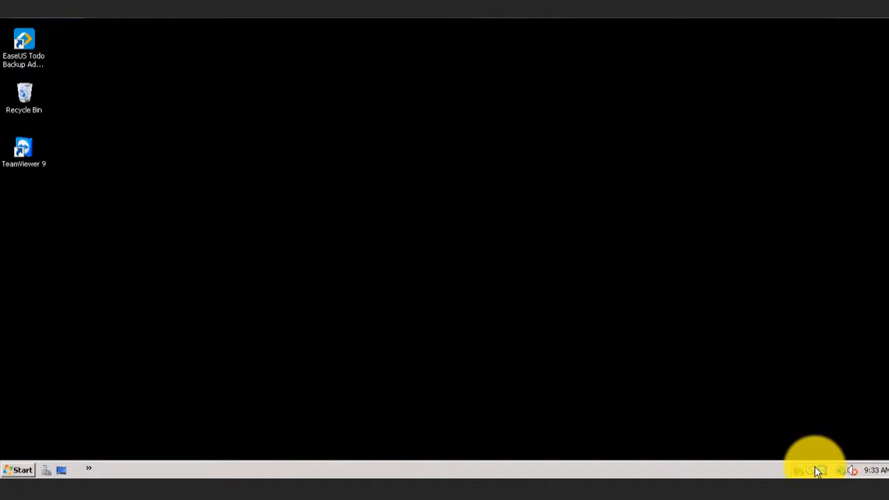
- Launch EaseUS Todo Backup Advanced Server 9.0 from the taskbar's hidden launcher list
click(89, 469)
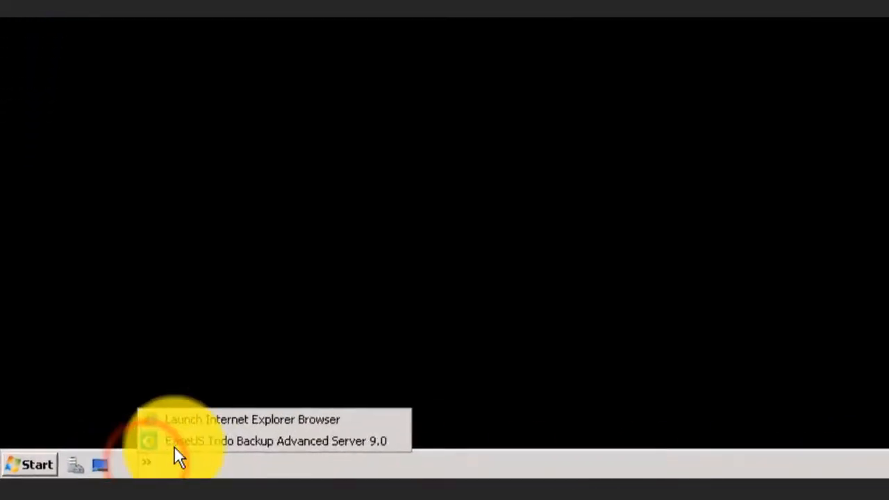
click(139, 452)
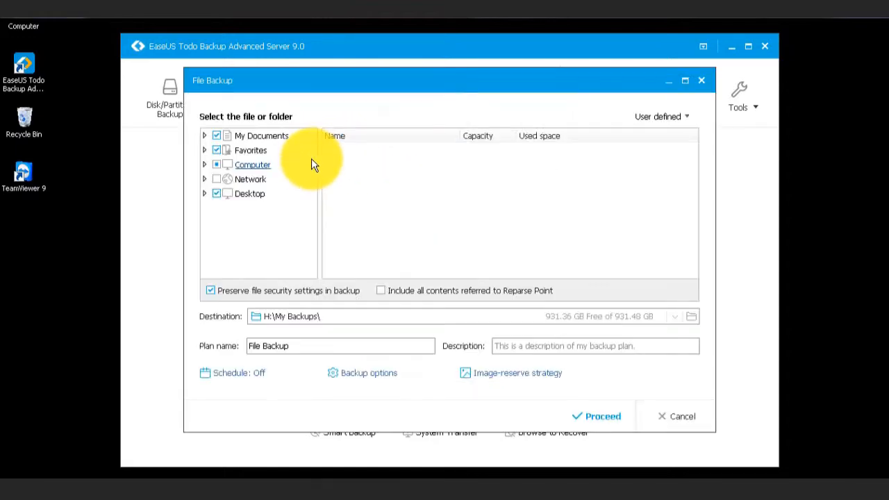
- Tick the DATADISK share under Network > ASIASELECT > ASIADC02 as the backup source
click(207, 180)
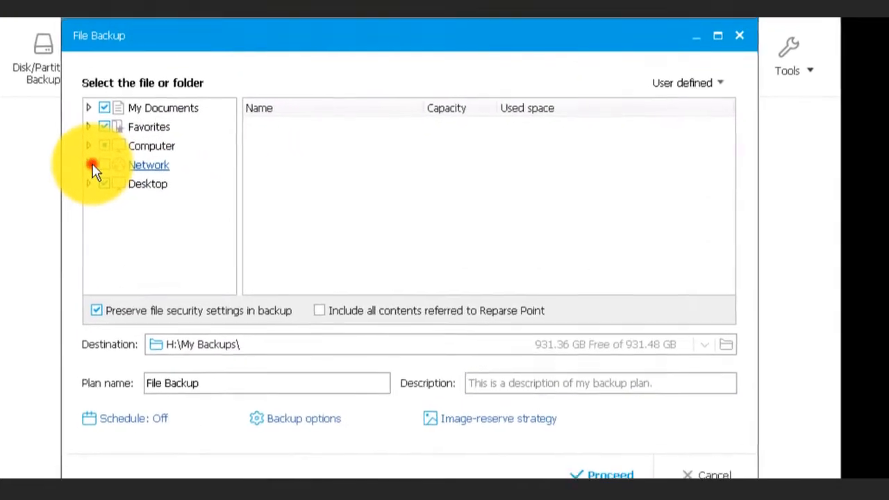
click(100, 186)
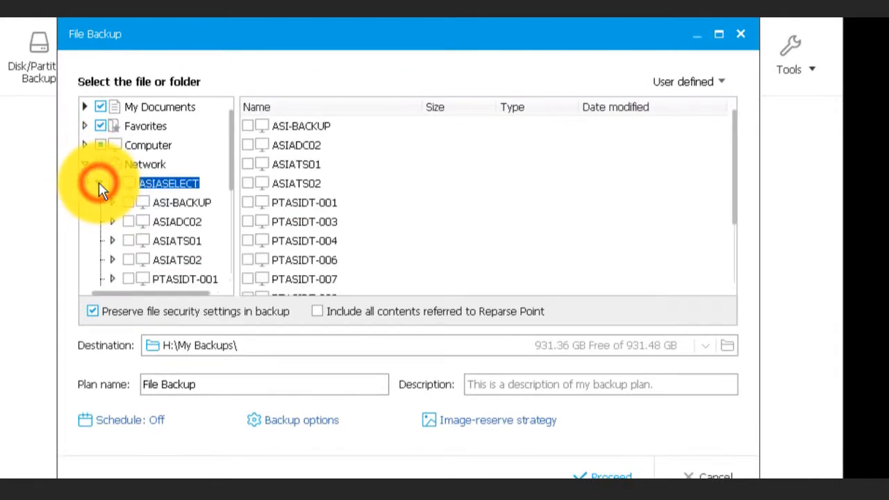
click(112, 223)
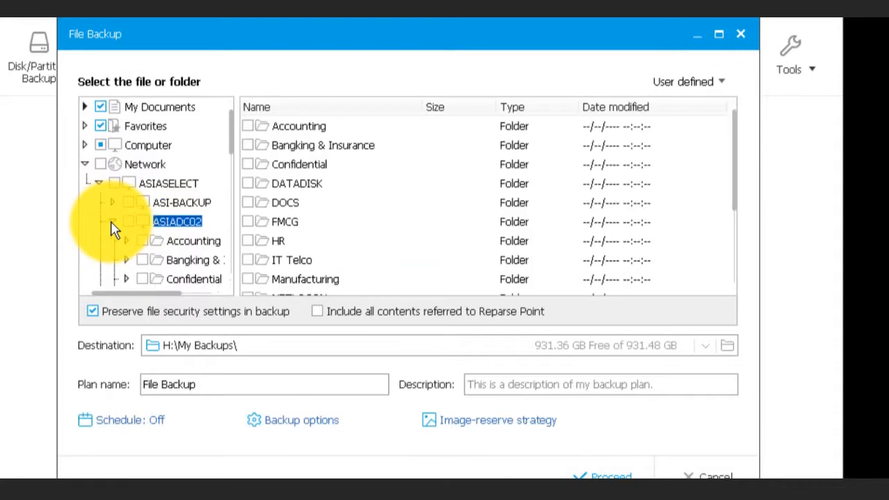
click(278, 185)
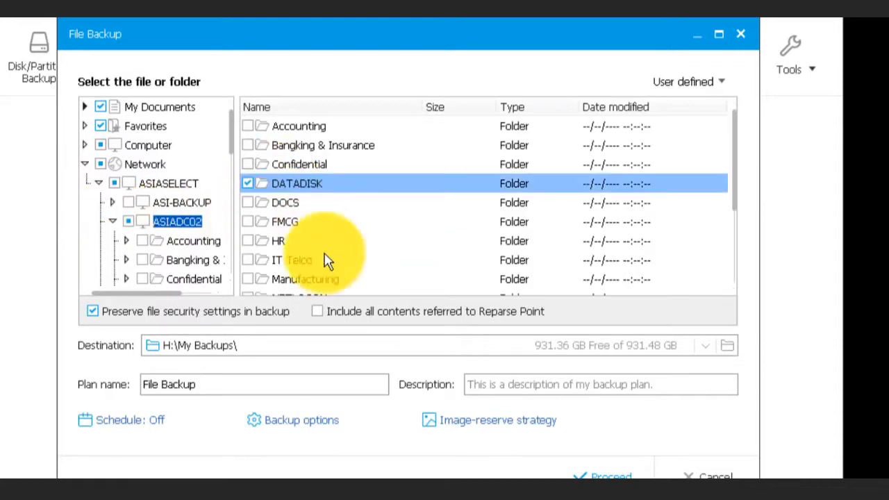
click(610, 342)
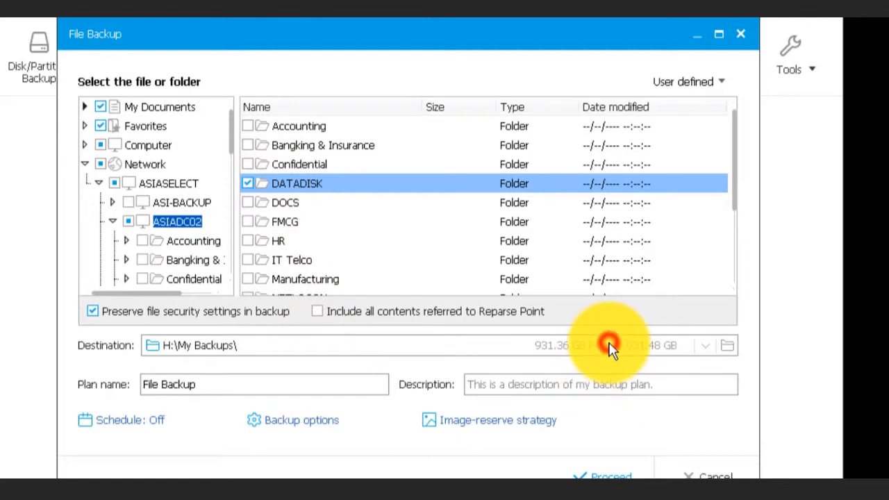
click(726, 351)
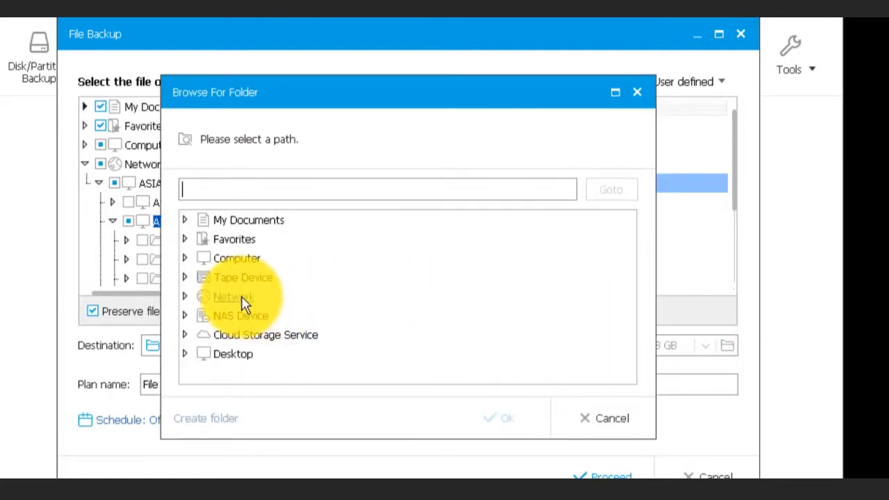
- Choose the Backup Files DATADISK folder on EaseUS HDD Backup (H:) as the destination
click(185, 256)
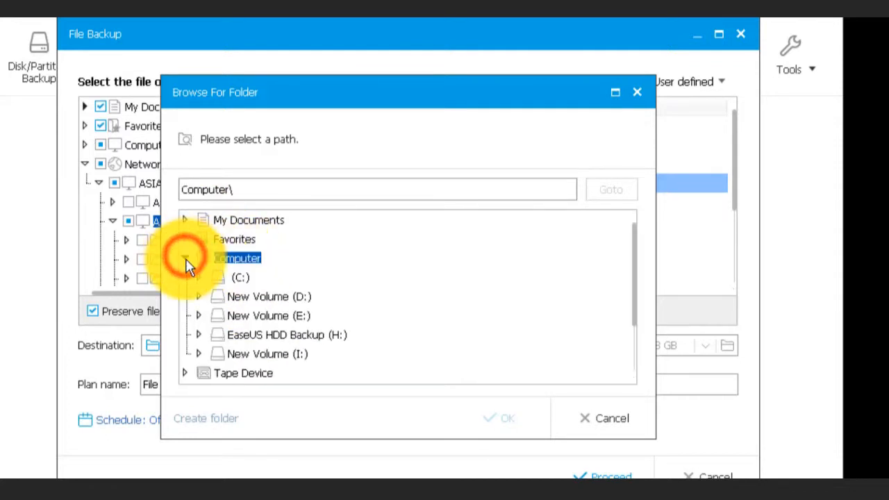
click(291, 345)
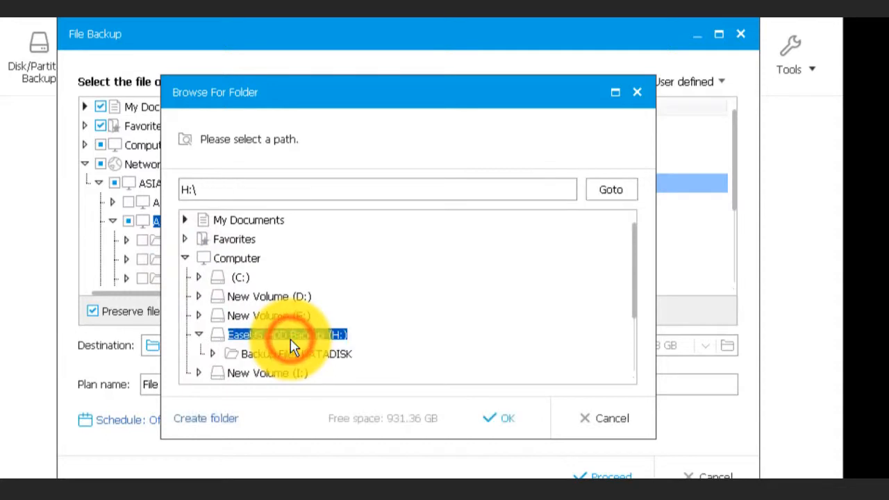
click(332, 364)
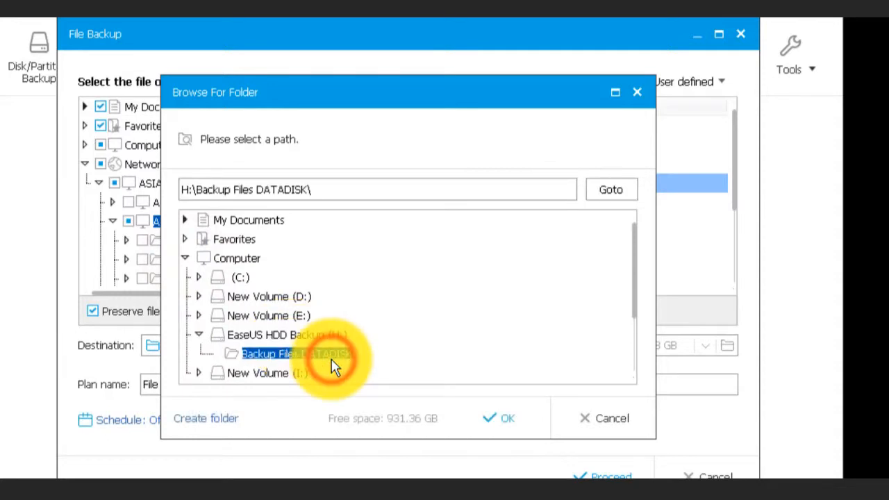
click(523, 419)
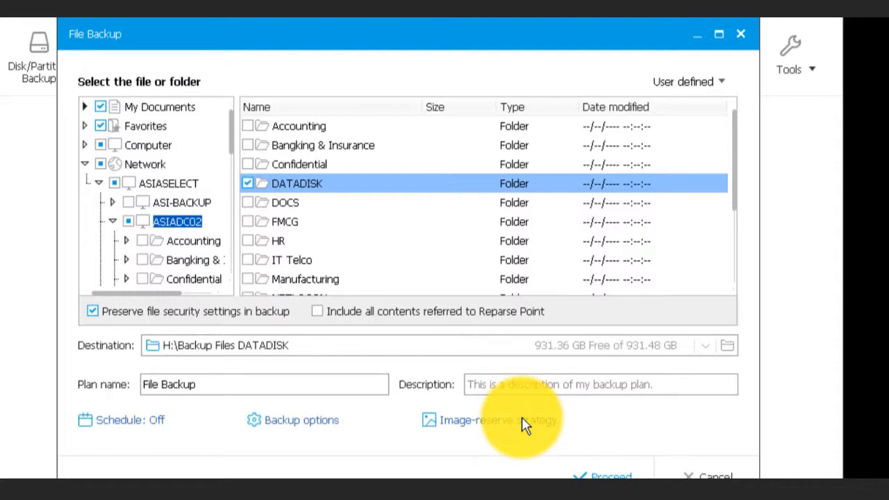
- Rename the plan 'Daily Backup Files DATADISK' and enter the same text as its description
click(300, 386)
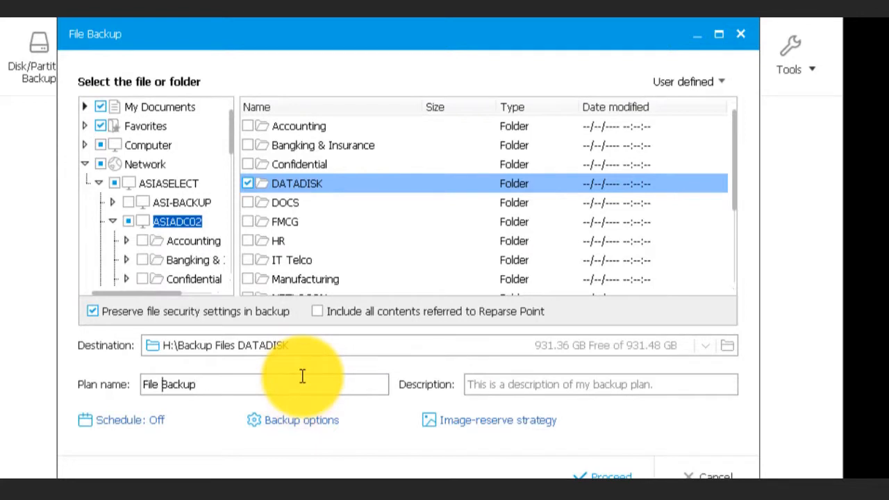
text(Daily)
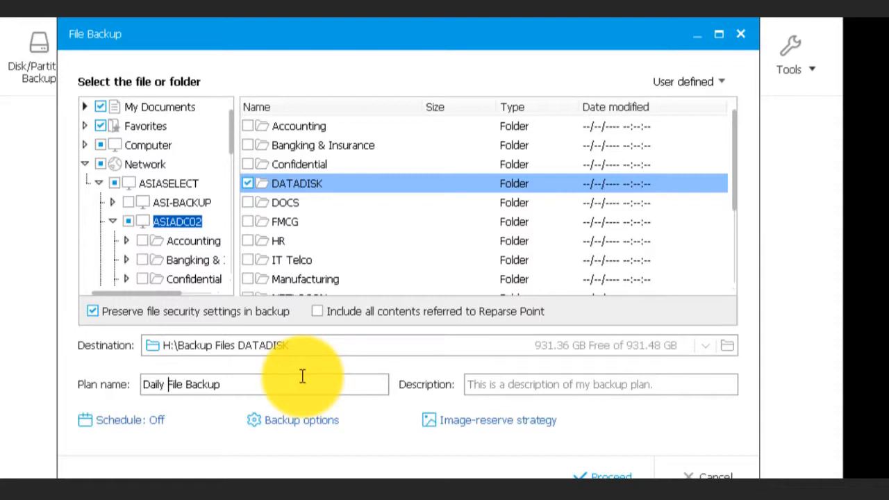
click(302, 376)
key(BackSpace)
key(BackSpace)
key(BackSpace)
key(BackSpace)
key(BackSpace)
text(Files )
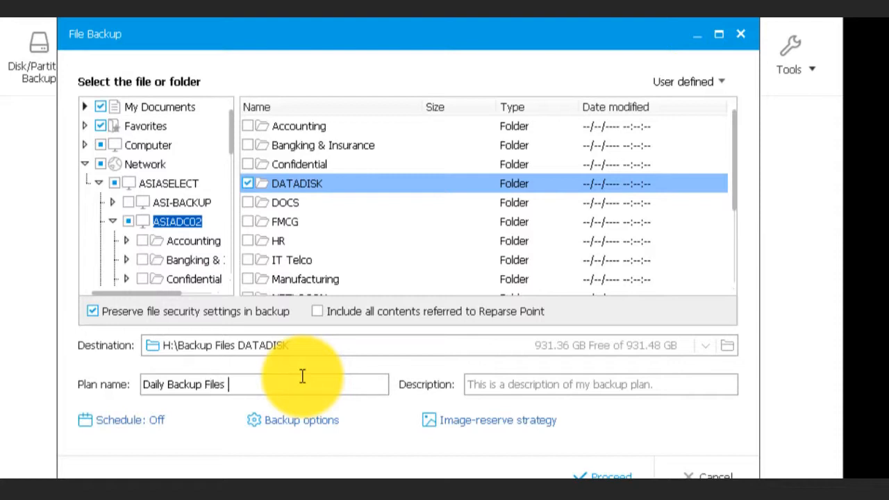
text(DATADISK)
click(582, 387)
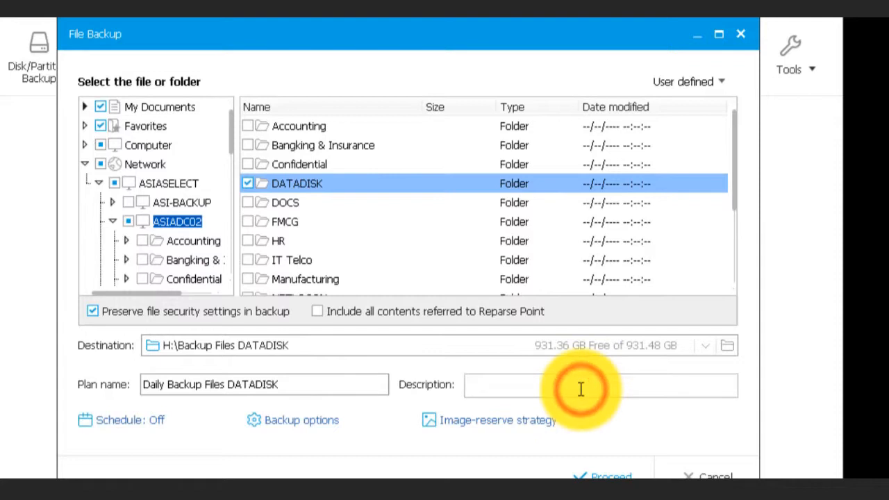
text(Daily )
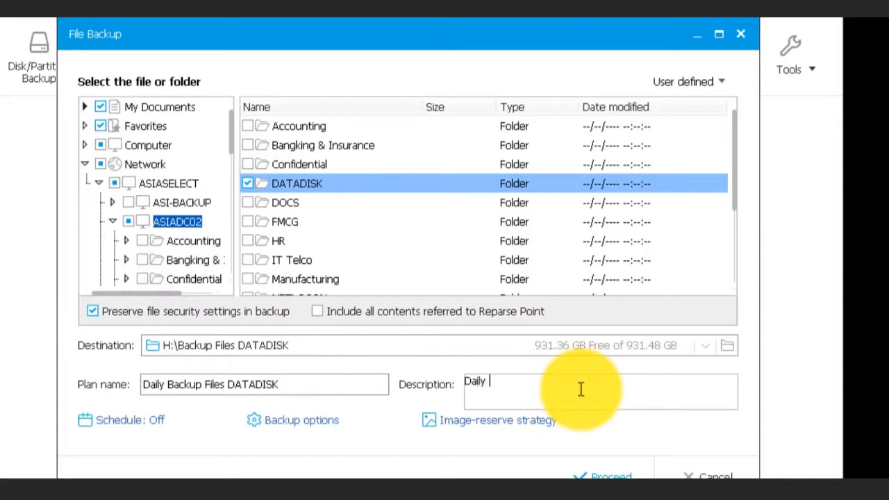
text(Backup Files DATA)
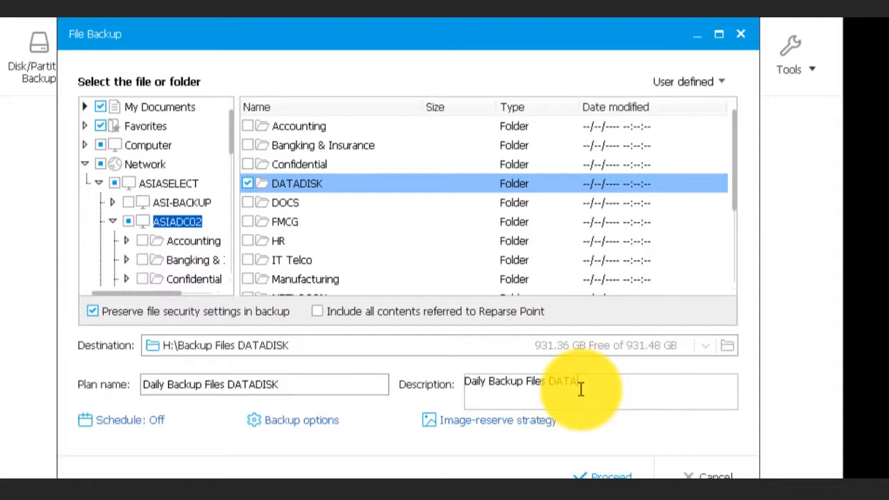
text(DISK)
click(320, 423)
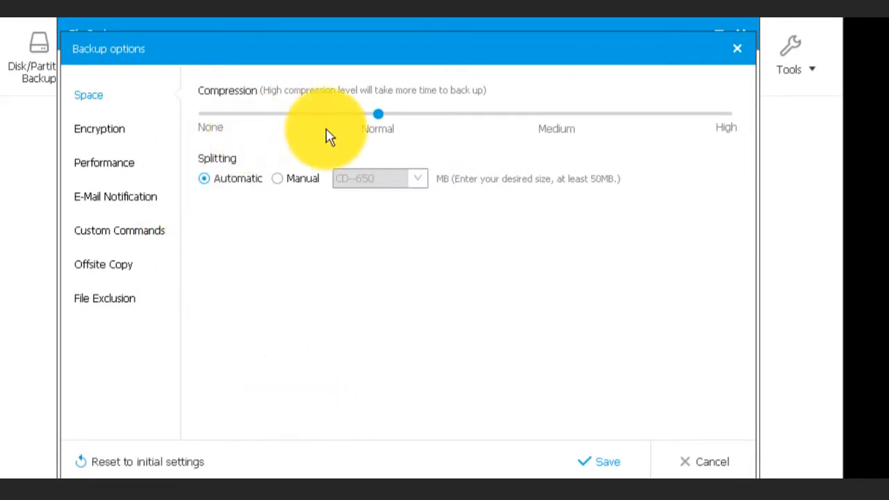
- Review the Encryption and Performance pages, then go to the E-Mail Notification recipient field
click(113, 129)
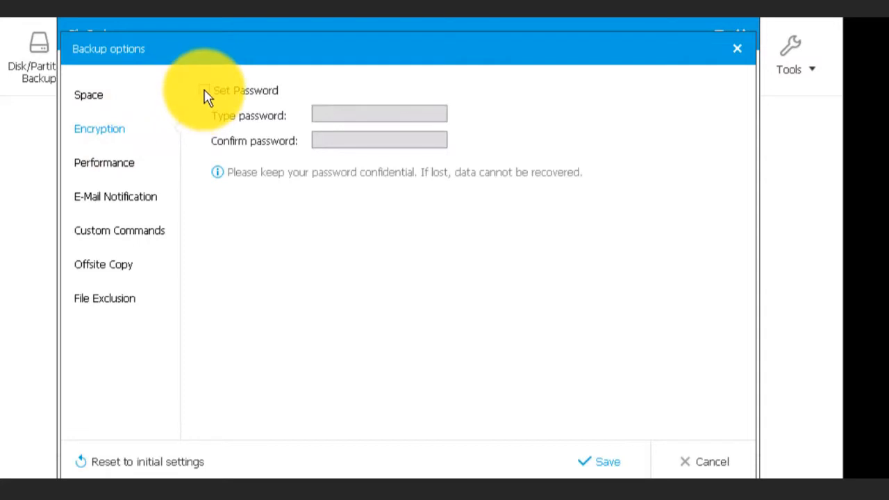
click(108, 165)
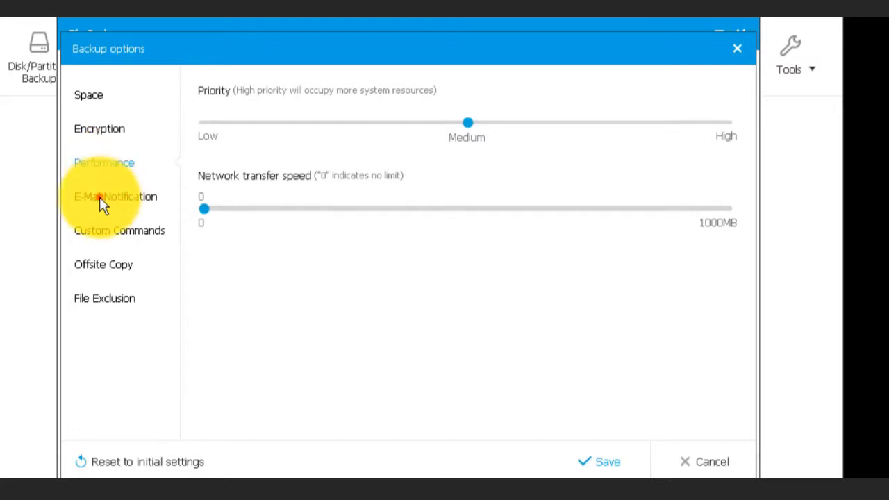
click(99, 197)
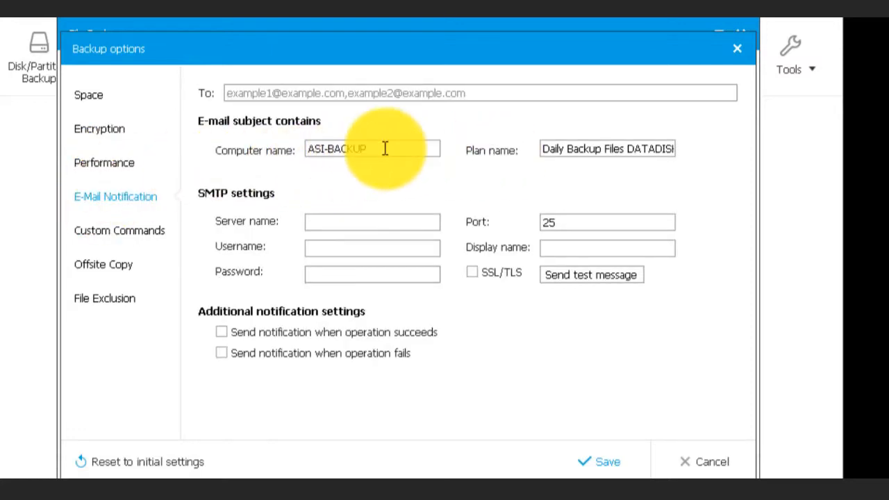
click(365, 93)
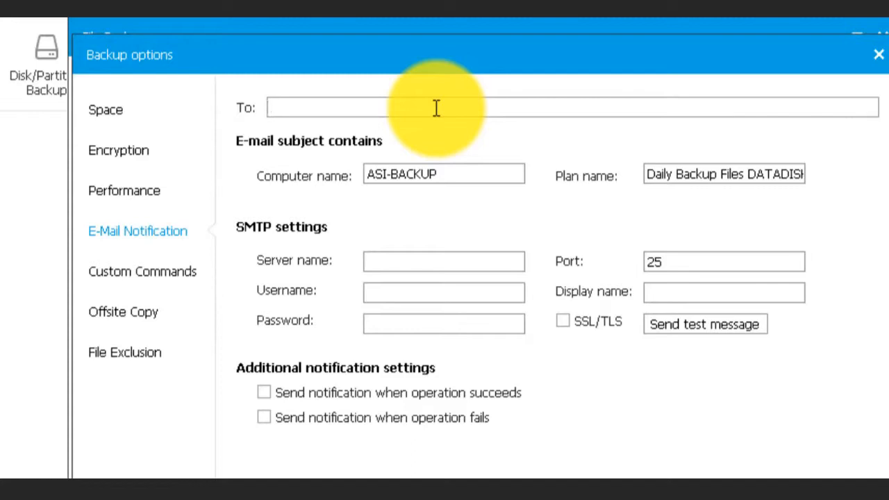
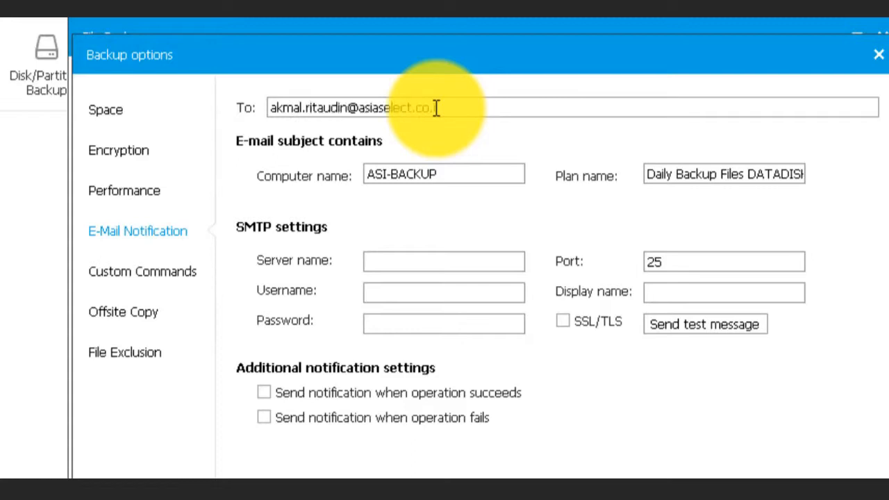
- Enter a recipient e-mail address, then clear it so notification stays unconfigured
click(475, 171)
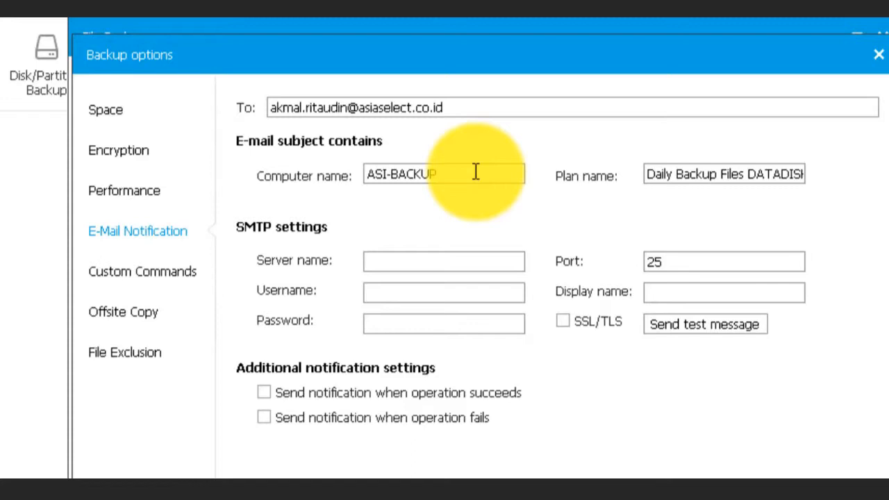
click(466, 259)
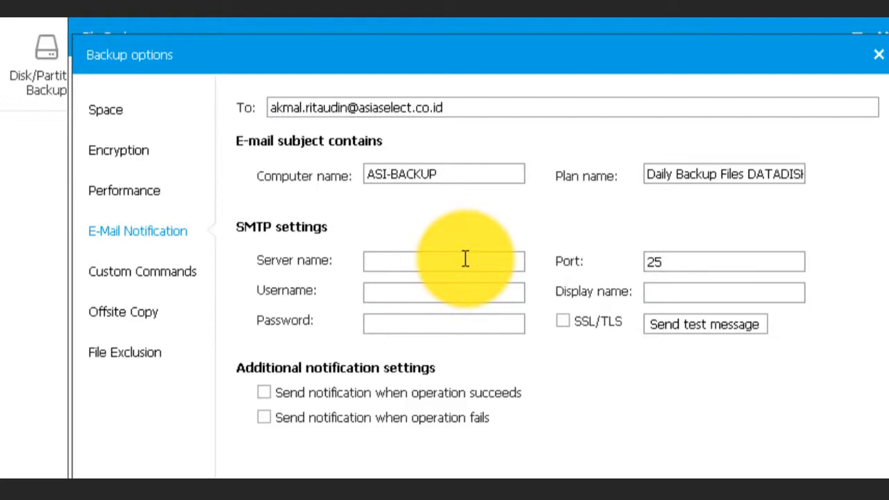
drag(461, 107, 288, 94)
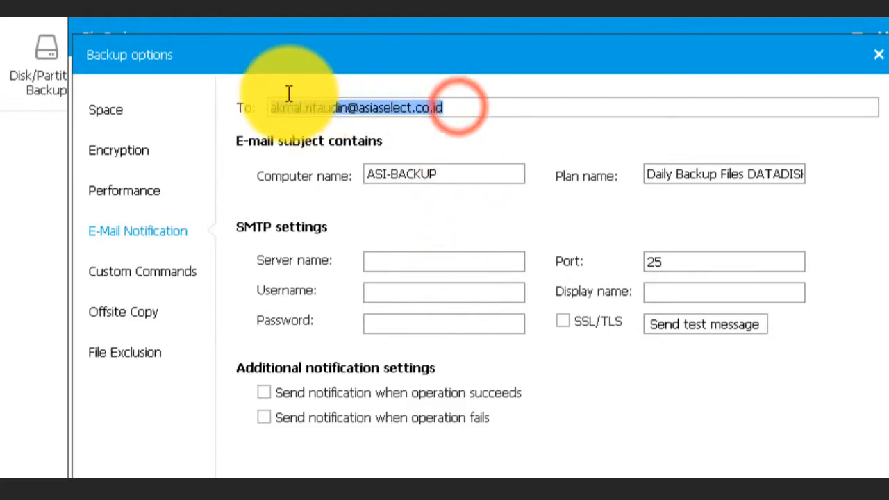
key(BackSpace)
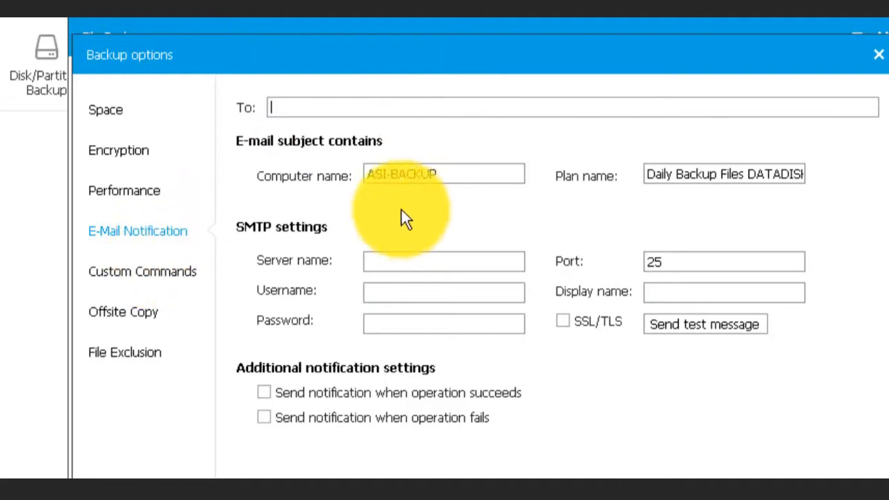
click(172, 269)
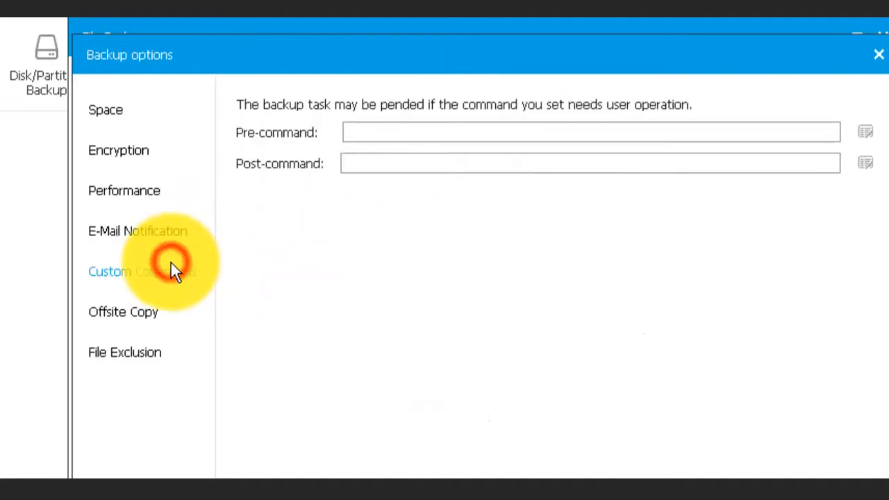
- Look through the offsite copy, file exclusion, compression/splitting and encryption option pages
click(130, 313)
click(130, 352)
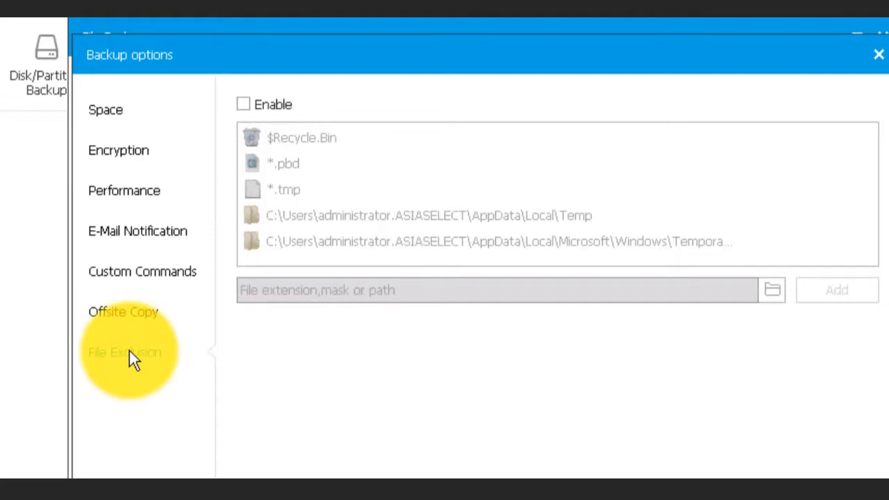
click(119, 108)
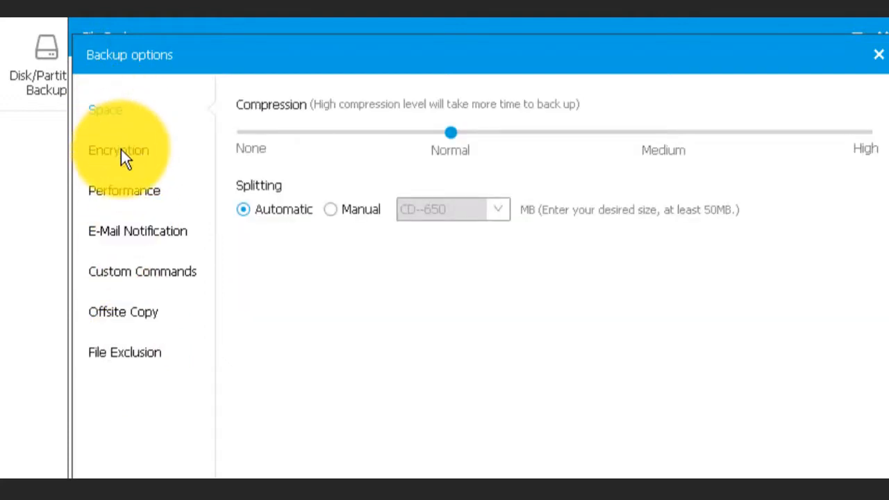
click(120, 150)
click(119, 114)
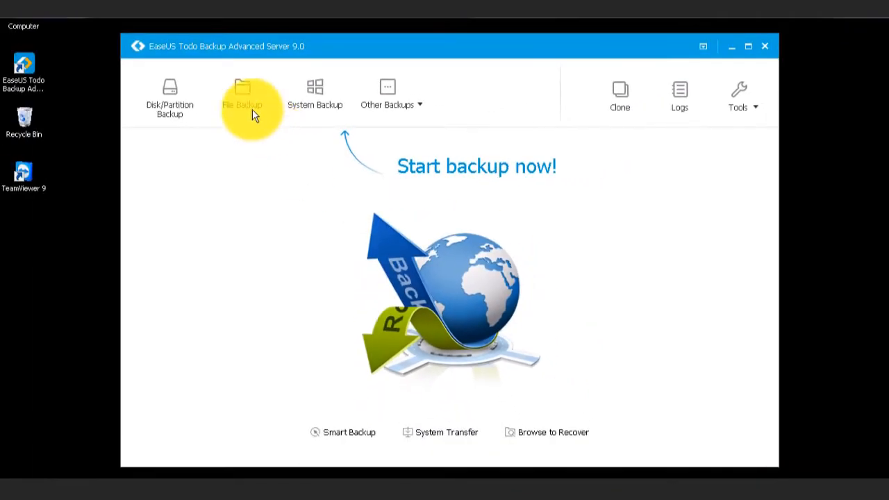
- Start a new File Backup and tick DATADISK under Network > ASIASELECT > ASIADC02
click(248, 103)
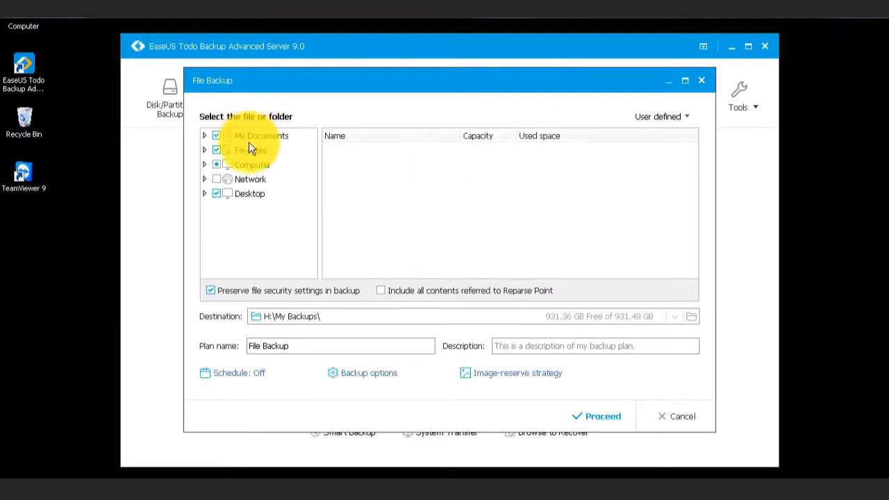
click(251, 179)
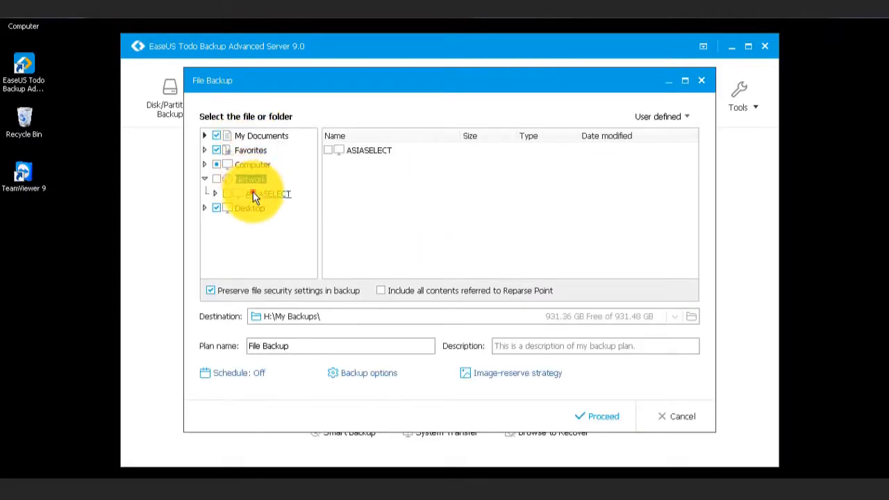
click(253, 195)
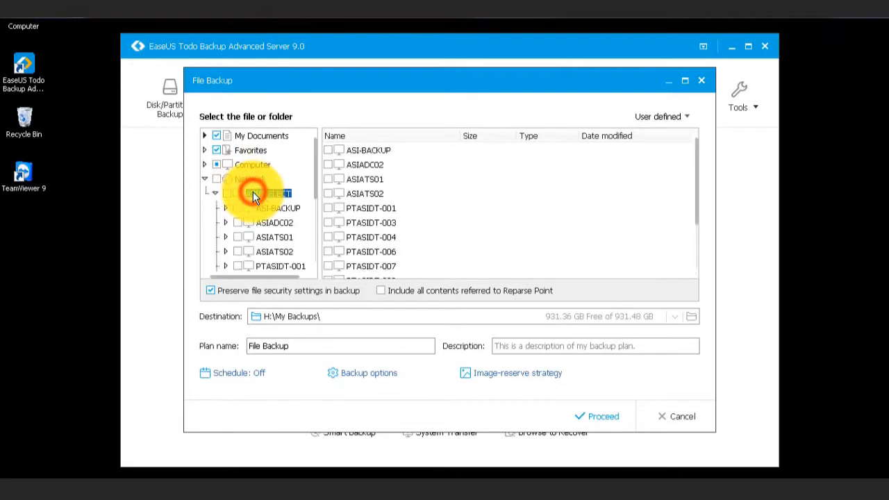
click(274, 225)
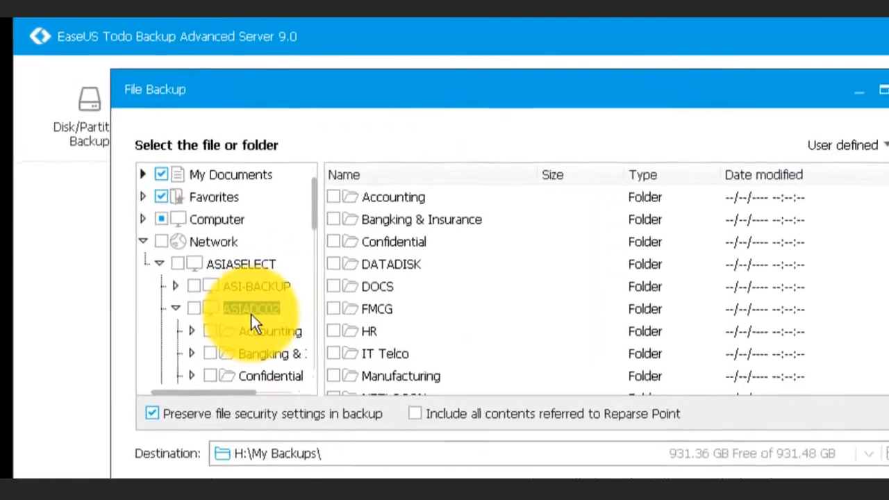
click(366, 268)
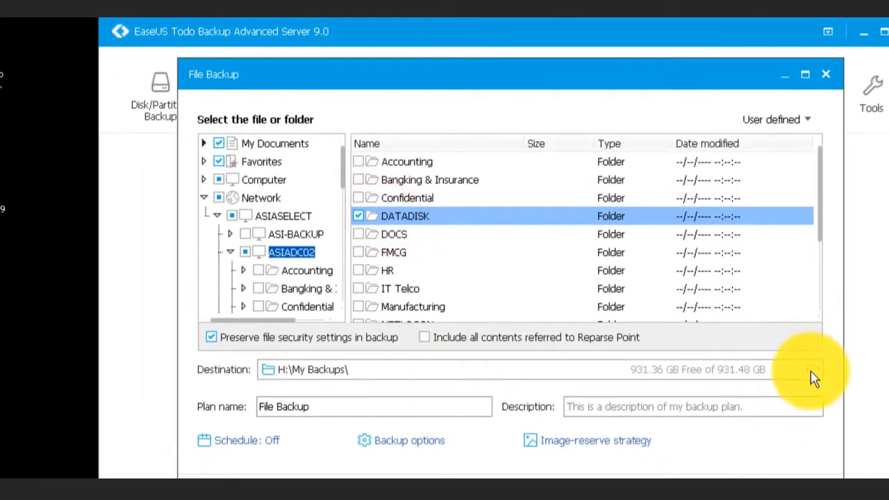
- Set the destination to the Backup Files DATADISK folder on EaseUS HDD Backup (H:)
click(811, 370)
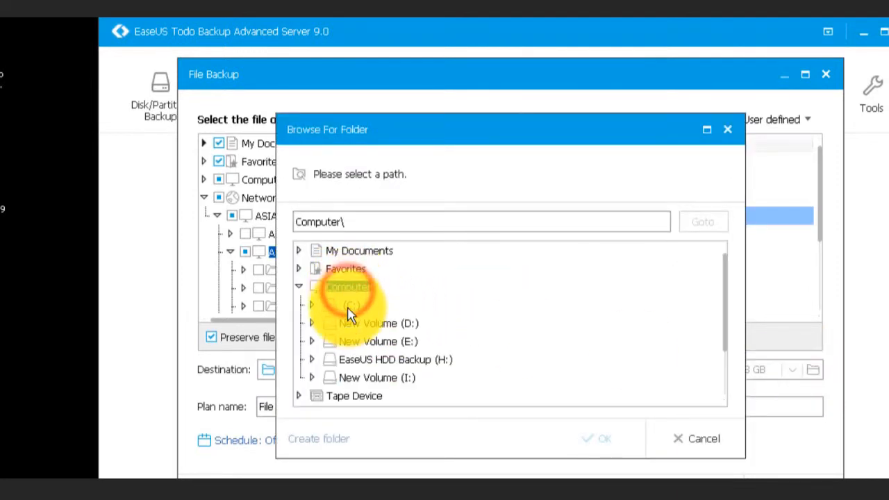
click(360, 364)
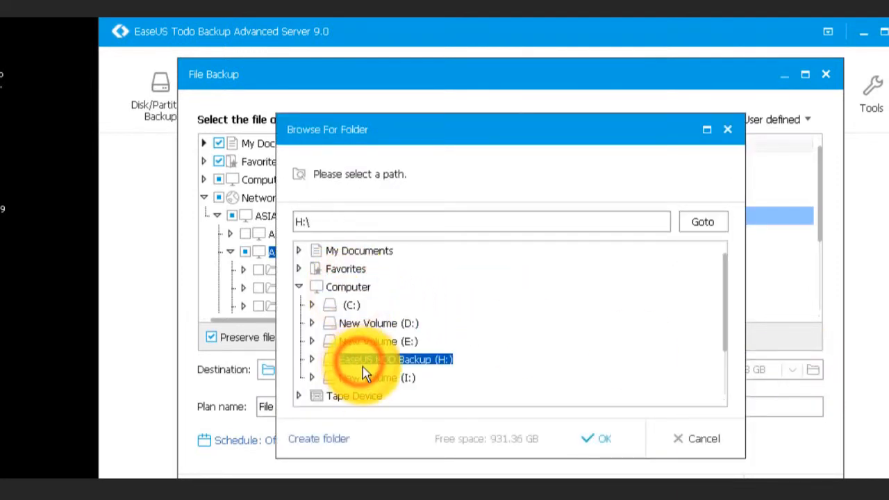
double_click(361, 370)
click(368, 384)
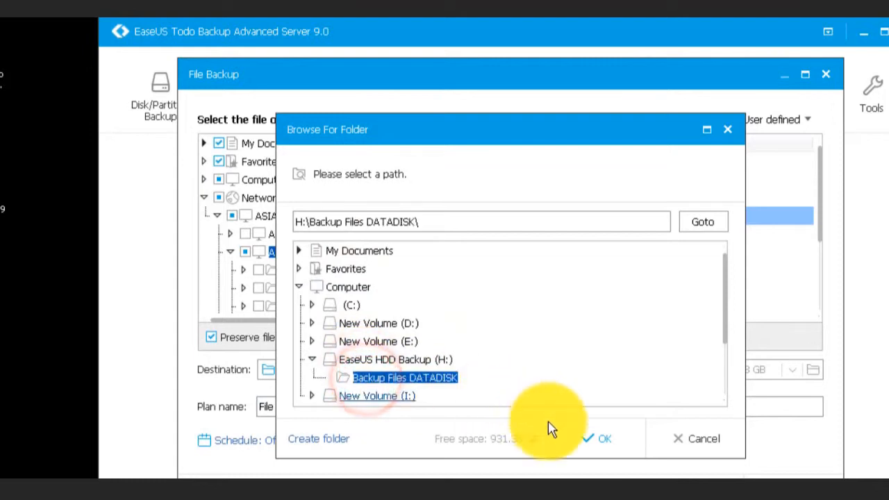
click(587, 441)
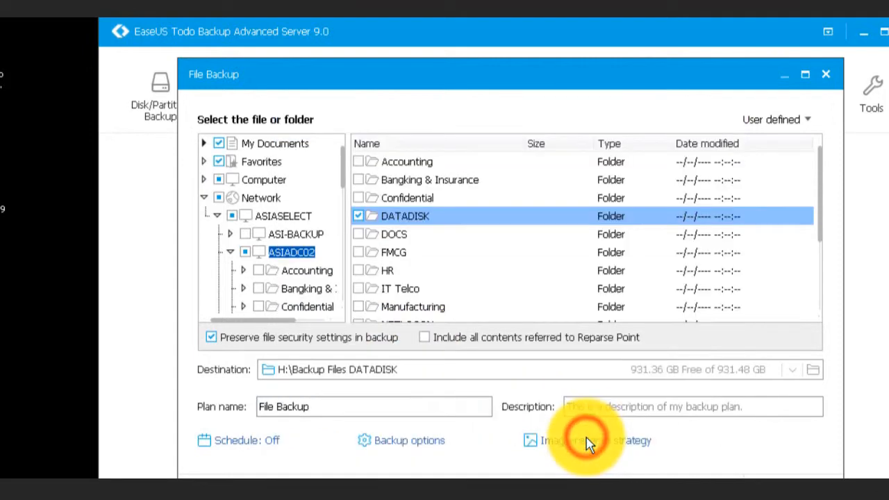
- Change the plan name to 'Daily Backup Files DATADISK', fixing the capitalisation of DATADISK
click(389, 399)
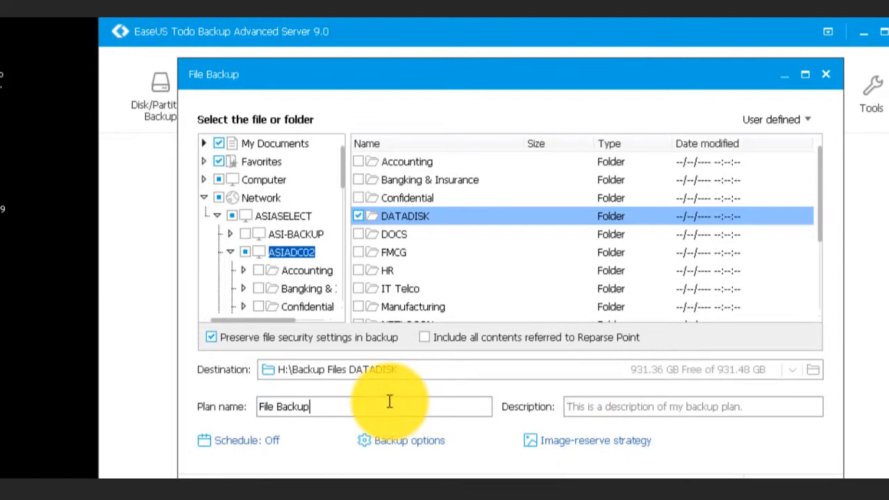
key(Delete)
key(Delete)
key(Delete)
key(Delete)
key(Delete)
text(Daily Backup)
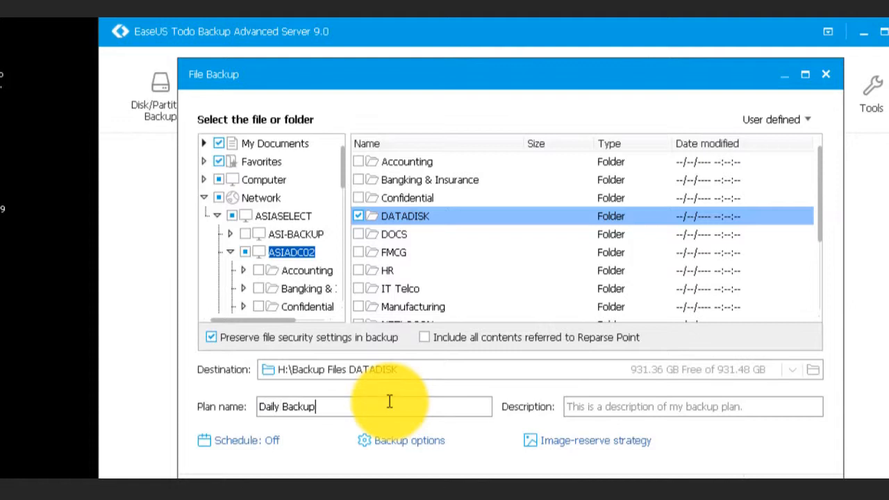
text( Files Datadisk)
key(ctrl+a)
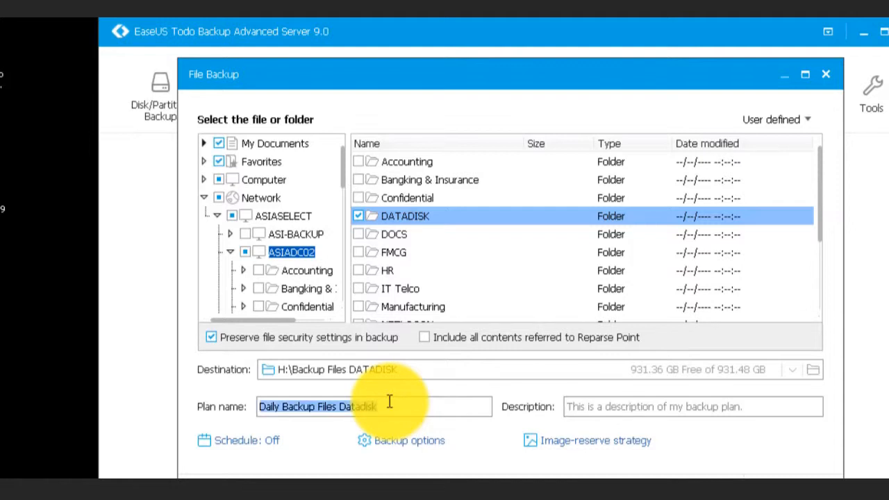
click(390, 402)
key(BackSpace)
key(BackSpace)
key(BackSpace)
key(BackSpace)
key(BackSpace)
key(BackSpace)
key(BackSpace)
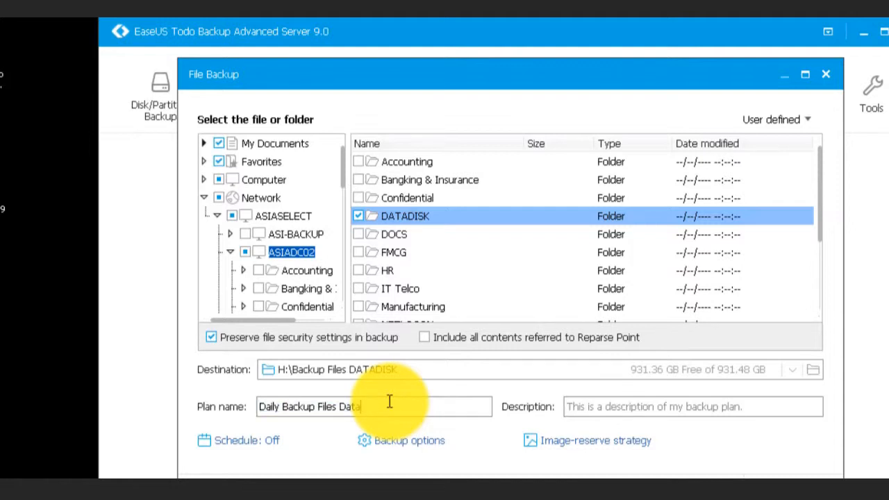
text(ATADISK)
- Copy the plan name into the Description field
key(ctrl+a)
key(ctrl+c)
key(Tab)
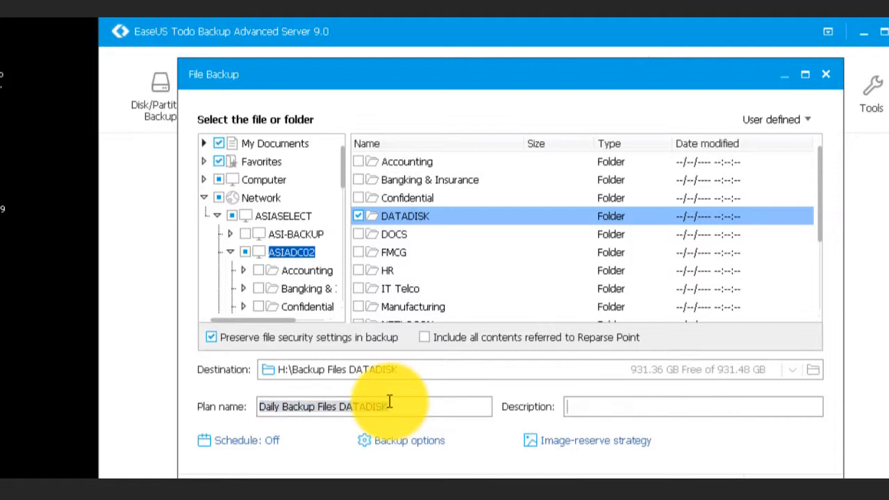
key(ctrl+v)
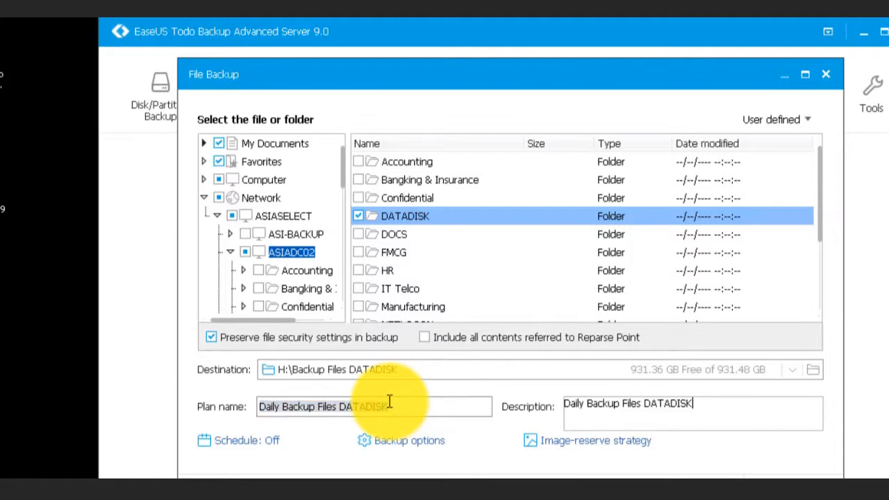
click(723, 453)
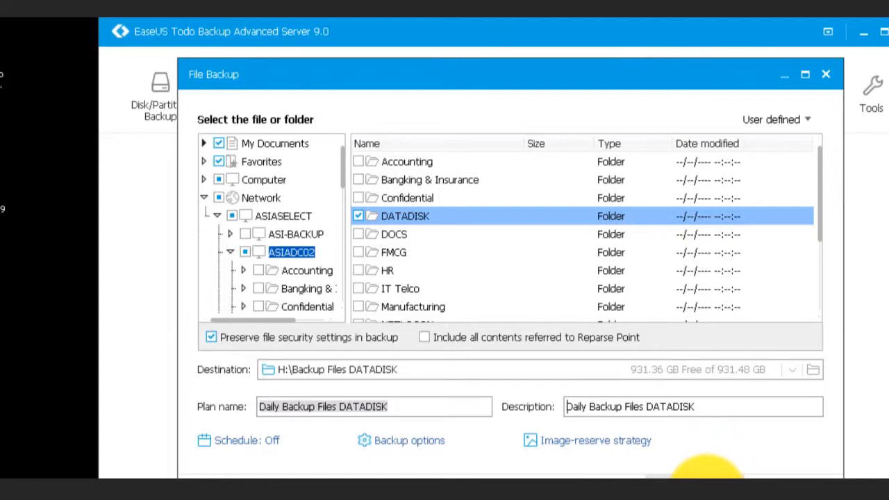
click(408, 440)
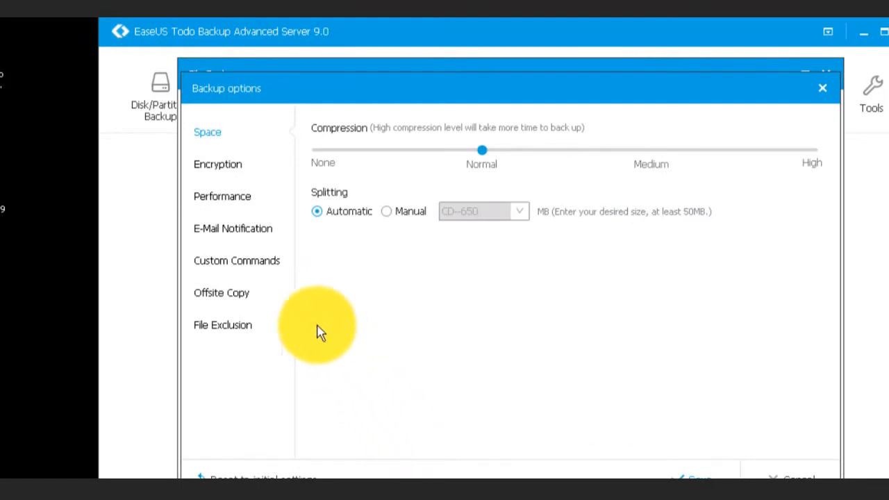
click(230, 174)
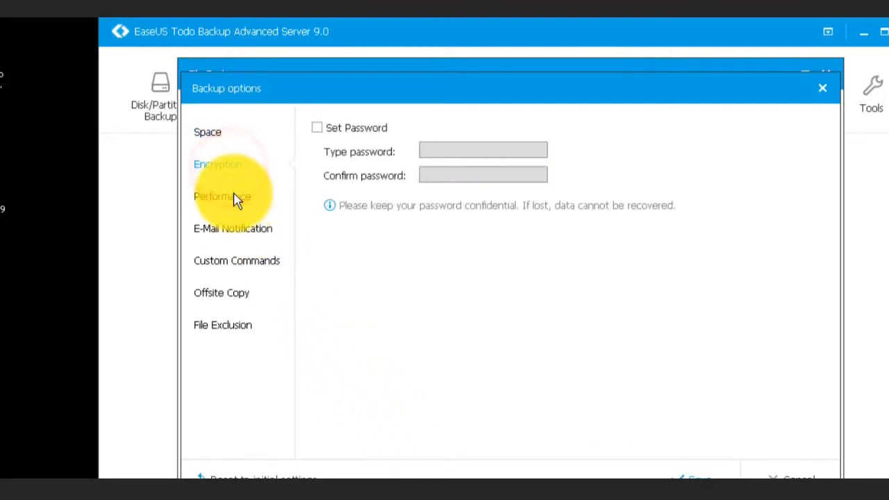
click(234, 197)
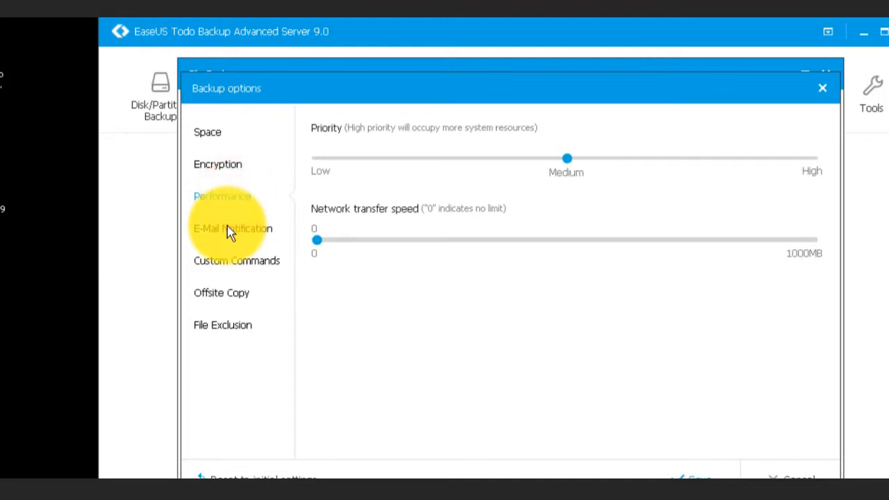
click(229, 232)
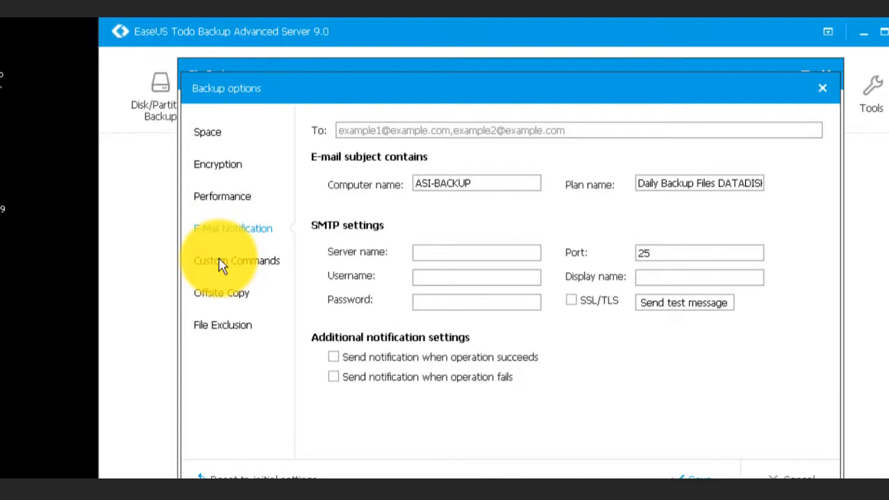
click(218, 261)
click(219, 306)
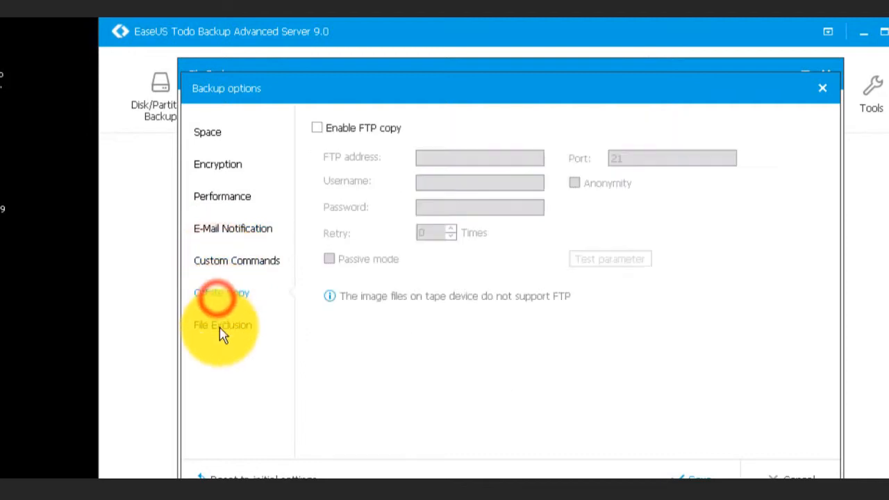
click(221, 332)
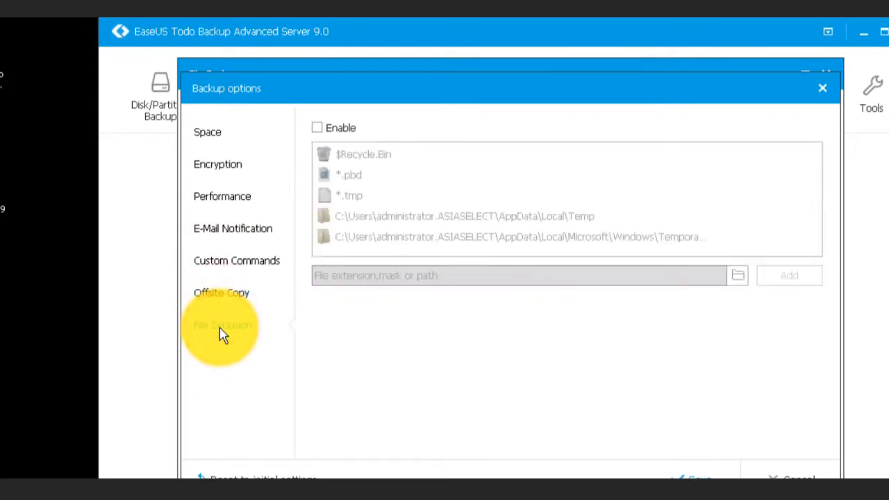
click(217, 134)
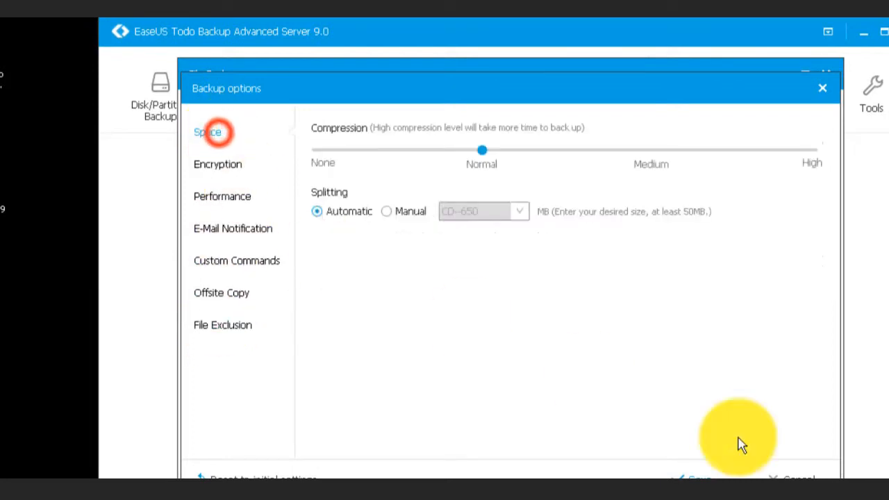
click(702, 477)
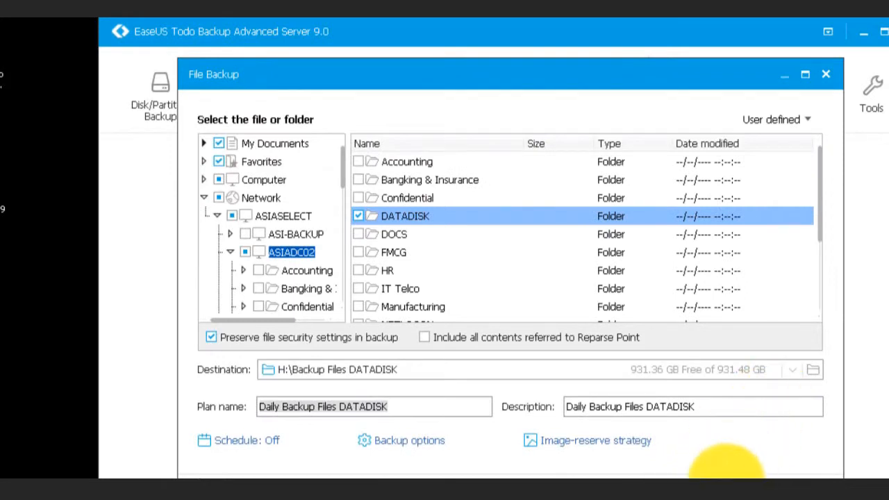
- Start the Daily Backup Files DATADISK backup, keeping Do nothing as the after-backup action
click(722, 478)
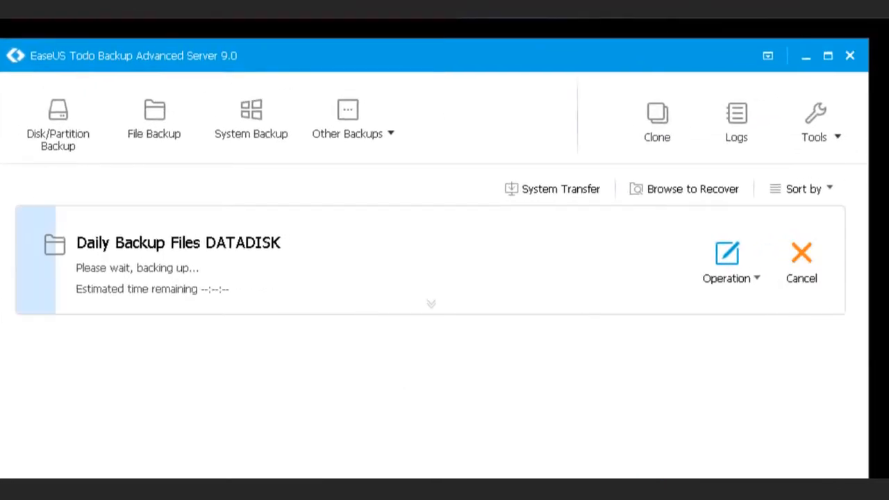
click(761, 276)
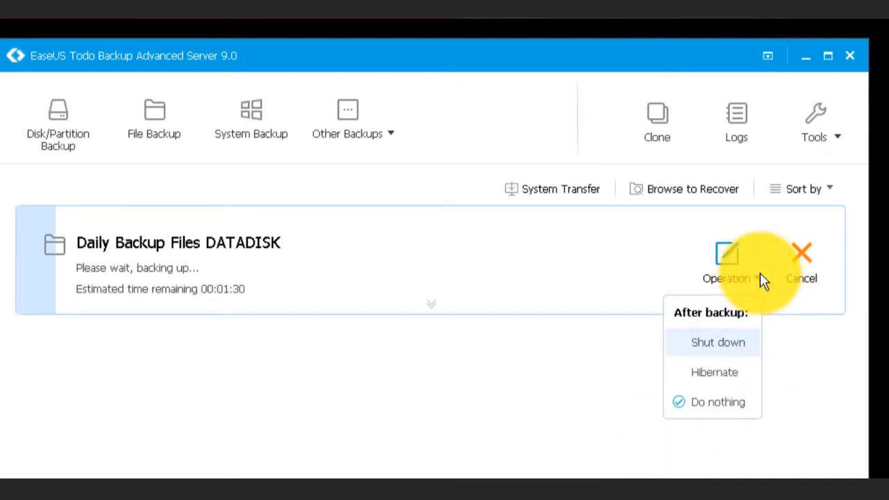
click(761, 277)
click(838, 139)
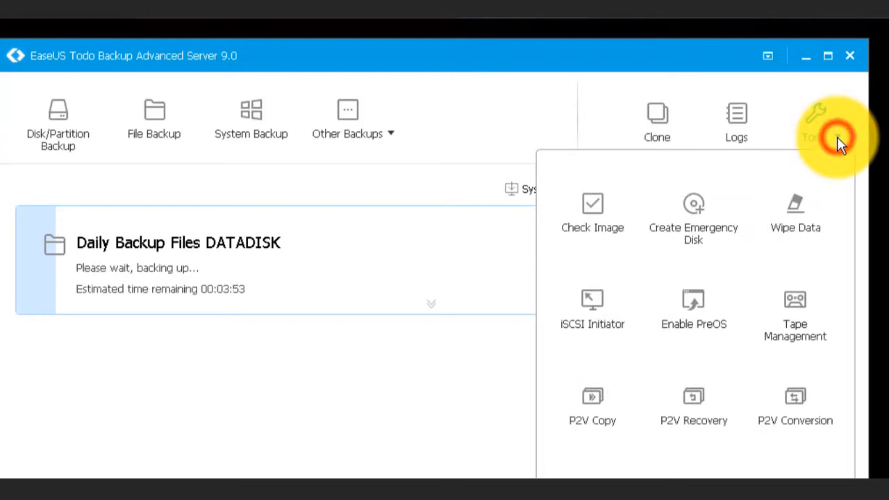
- Expand the running DATADISK job to show File Full Backup, Normal compression, not encrypted
click(827, 132)
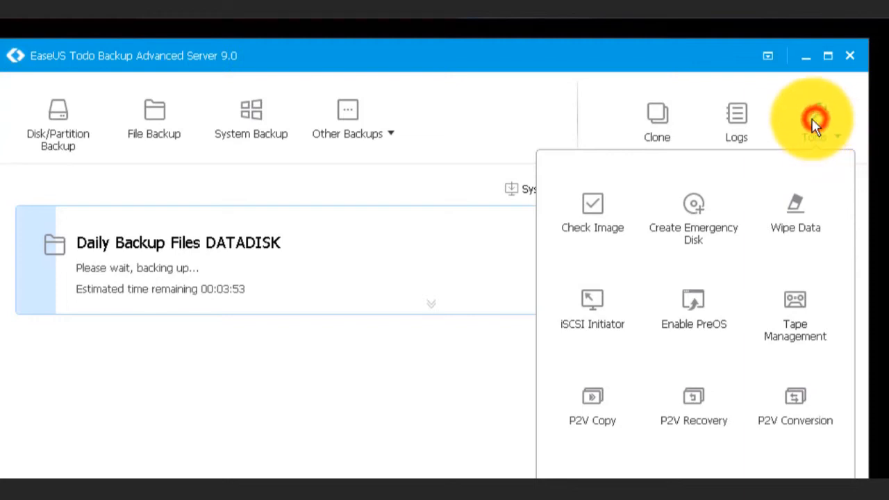
click(418, 394)
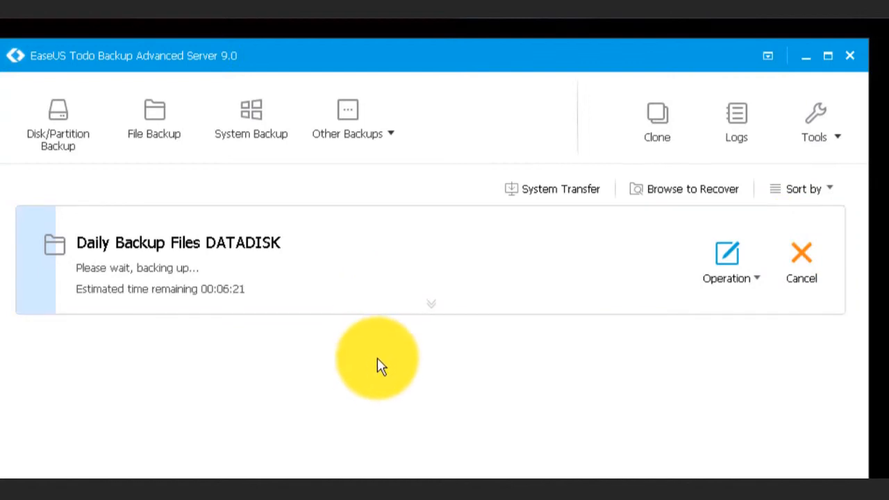
click(430, 306)
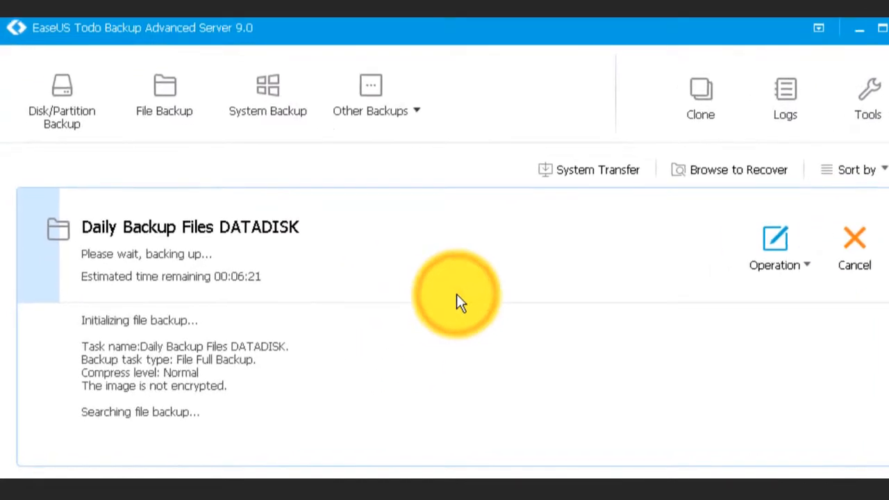